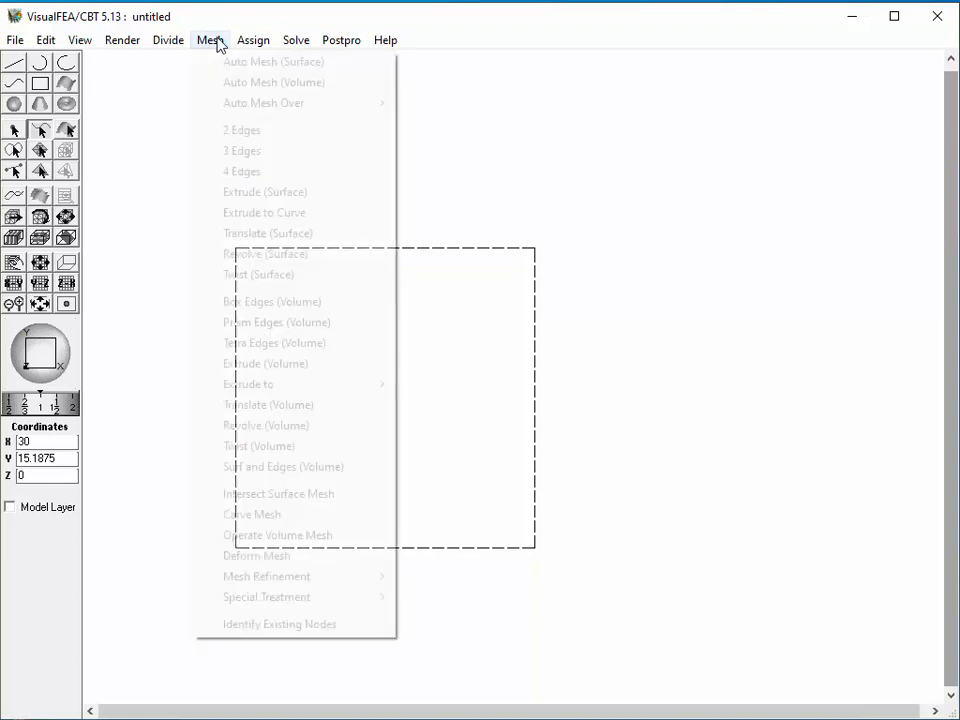
Step: Start automatic terrain-contour meshing with the square region as the boundary and load the TerrainContour data file
{"action": "mouse_move", "coordinate": [215, 105]}
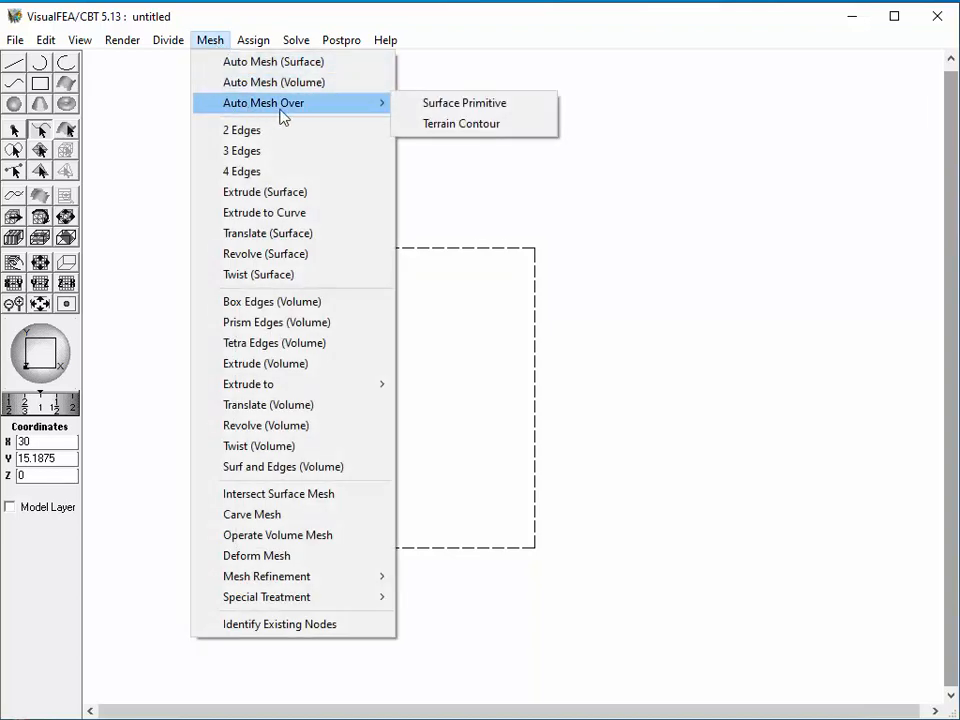
{"action": "left_click", "coordinate": [436, 126]}
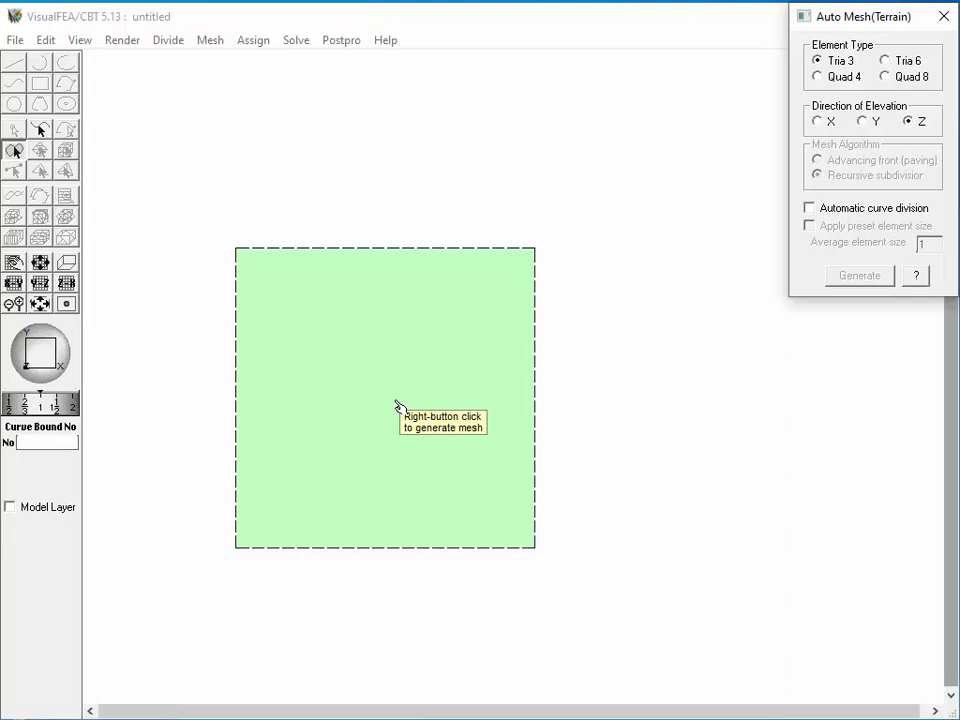
{"action": "right_click", "coordinate": [398, 405]}
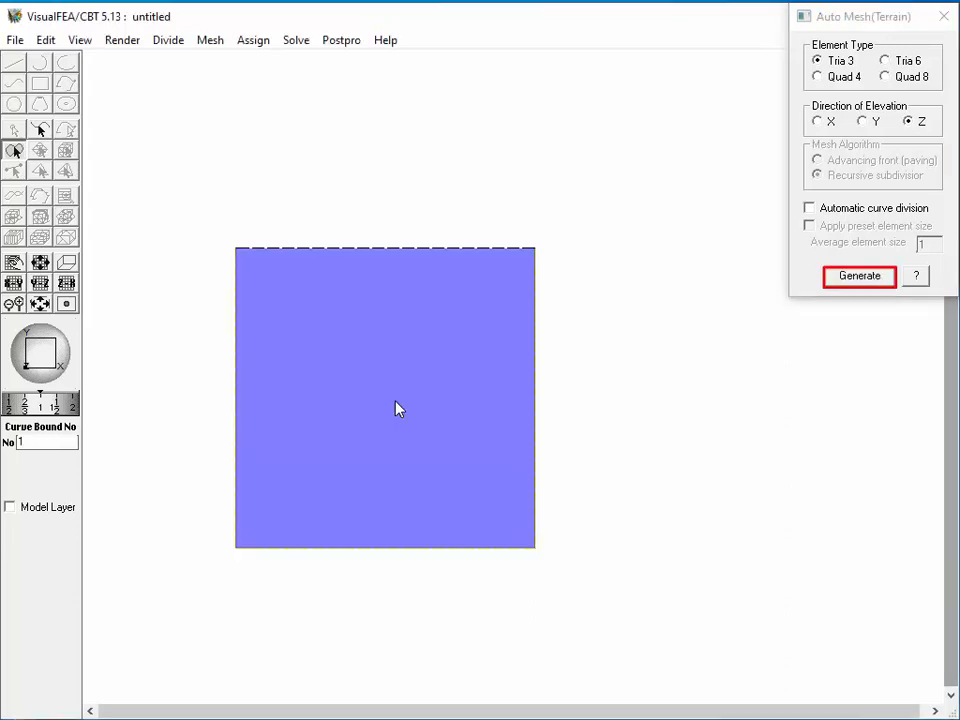
{"action": "left_click", "coordinate": [852, 282]}
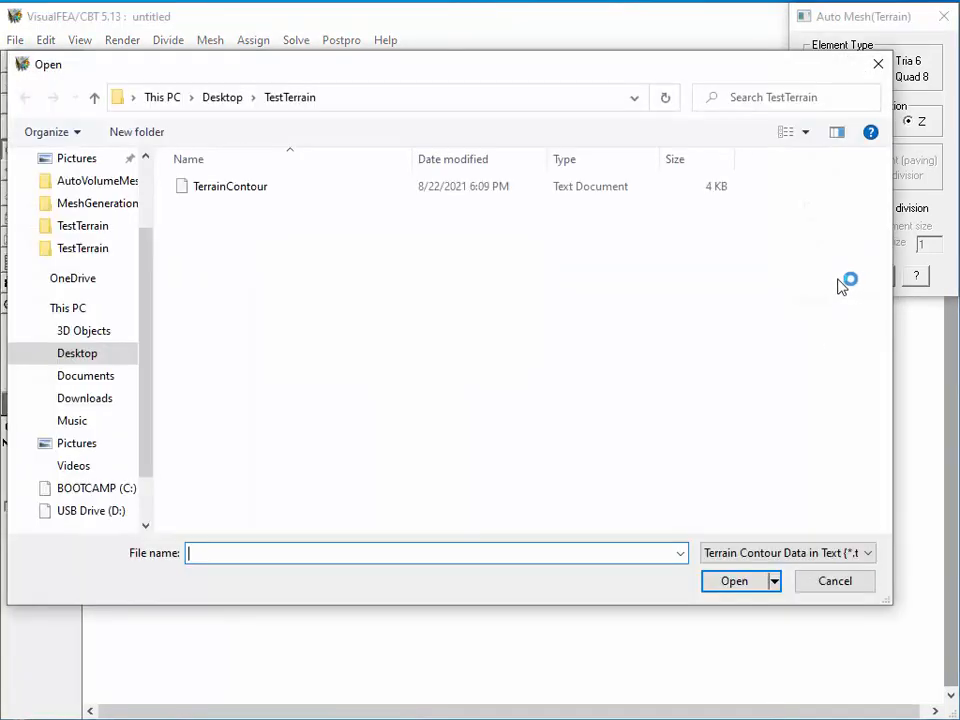
{"action": "left_click", "coordinate": [240, 194]}
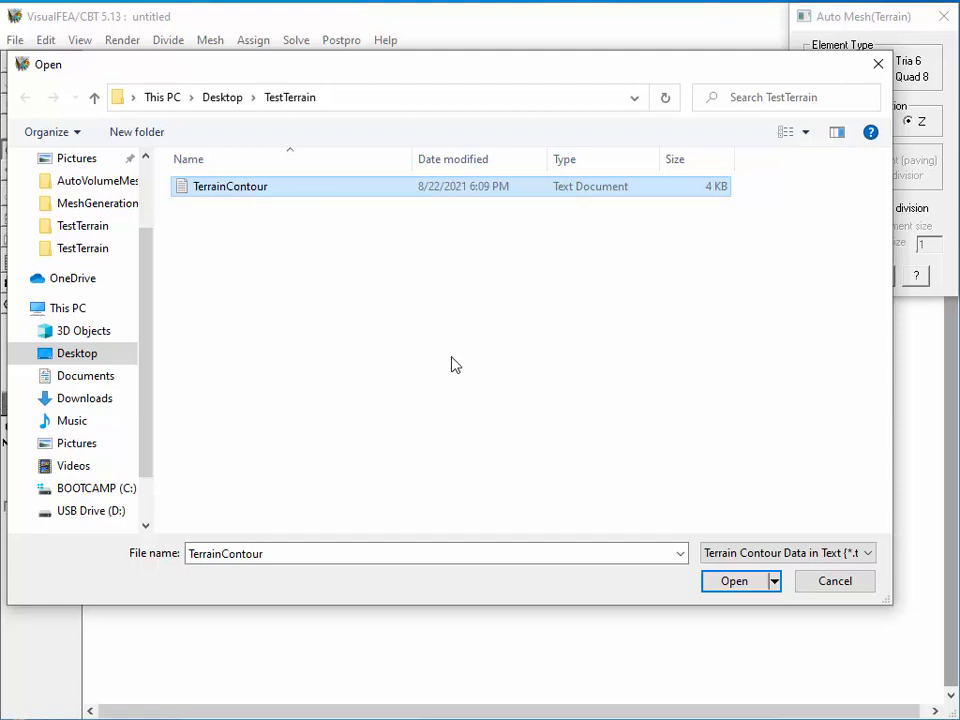
{"action": "left_click", "coordinate": [724, 580]}
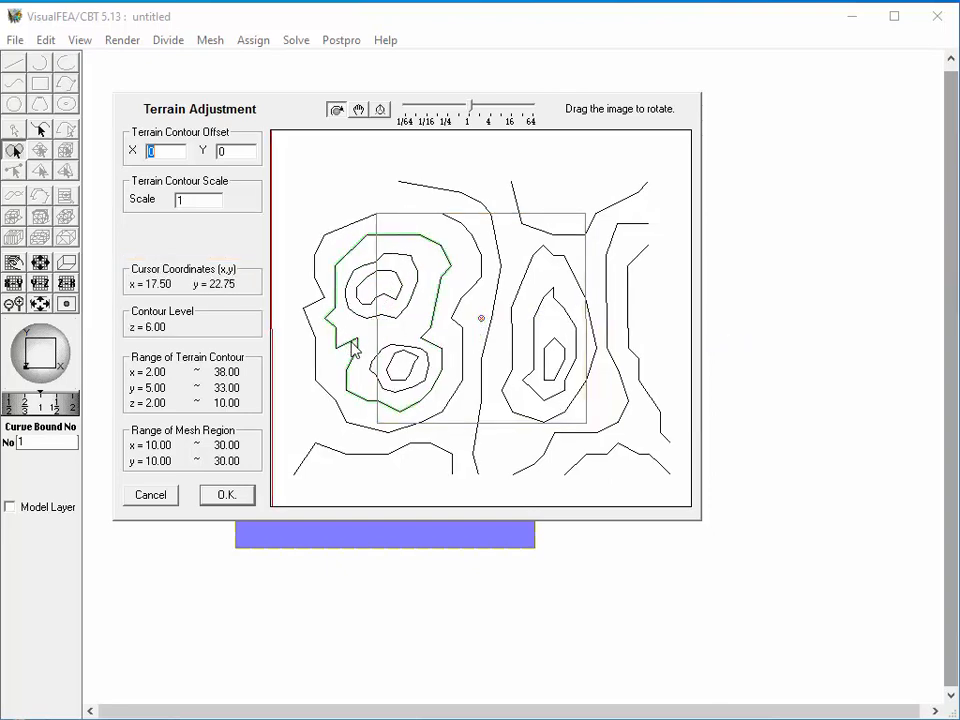
Step: Examine the terrain contours in the adjustment preview by rotating and moving the image, and restore the top view
{"action": "left_click_drag", "start_coordinate": [351, 345], "coordinate": [450, 369]}
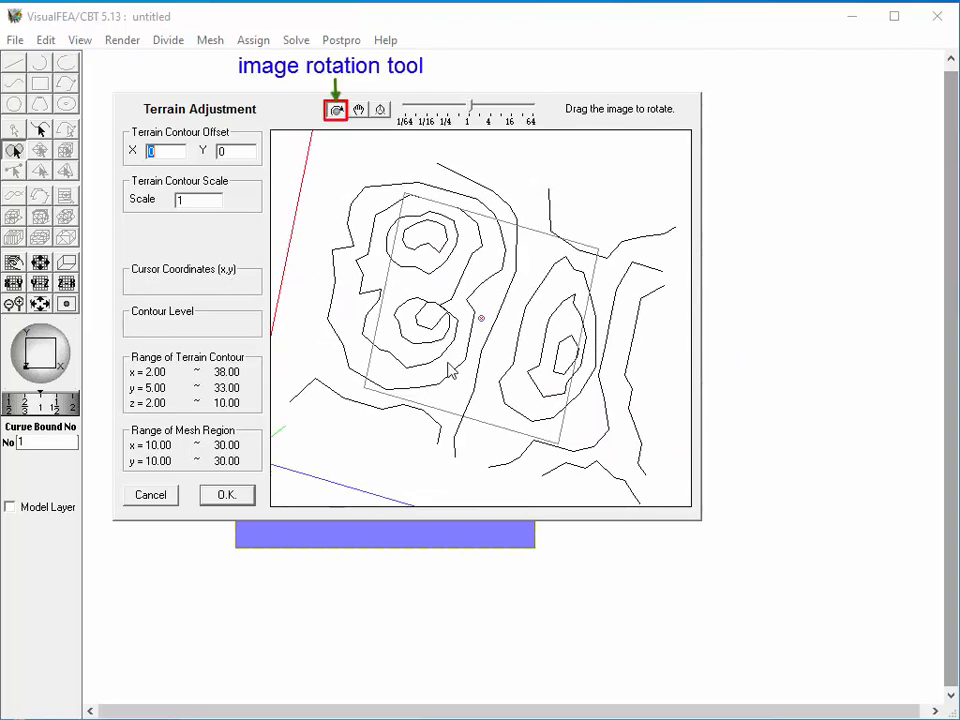
{"action": "left_click_drag", "start_coordinate": [519, 416], "coordinate": [521, 350]}
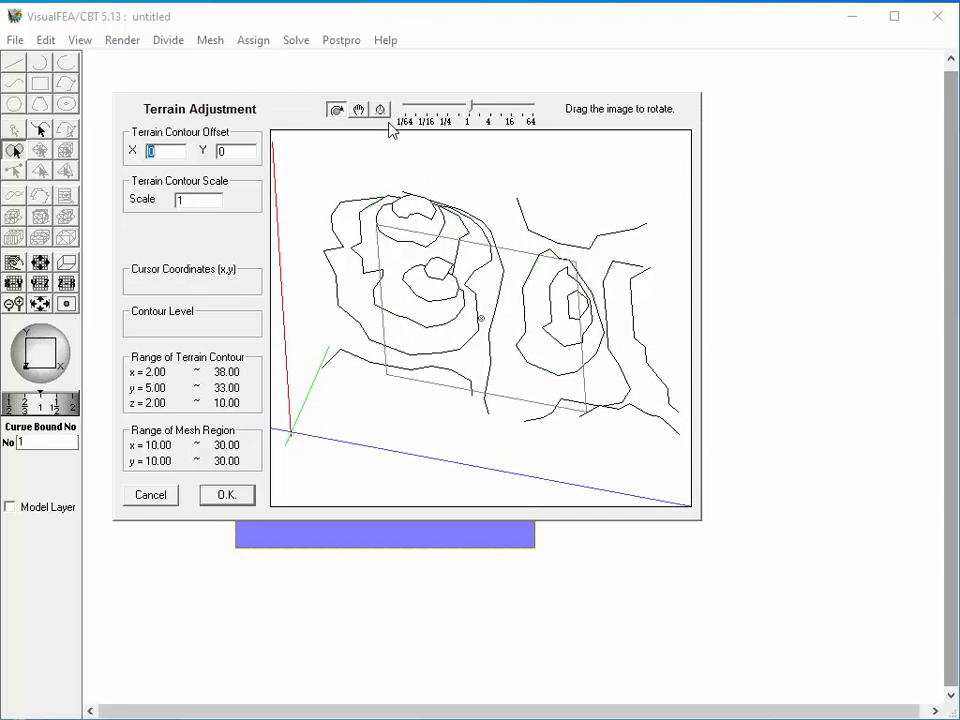
{"action": "left_click", "coordinate": [359, 110]}
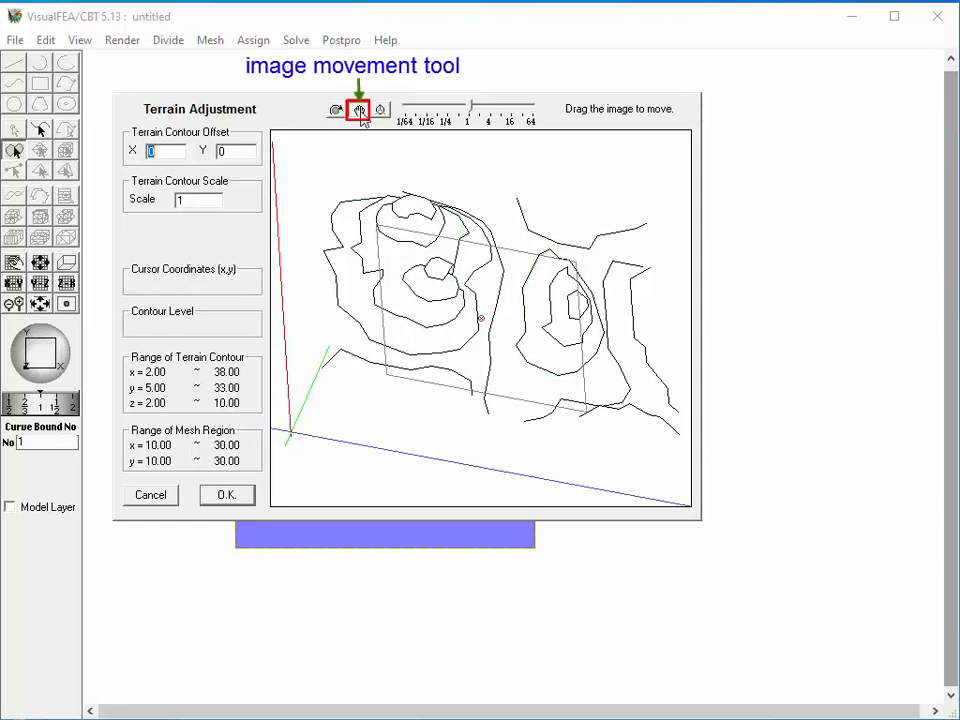
{"action": "mouse_move", "coordinate": [373, 416]}
{"action": "left_mouse_down"}
{"action": "mouse_move", "coordinate": [424, 386]}
{"action": "mouse_move", "coordinate": [356, 437]}
{"action": "mouse_move", "coordinate": [368, 435]}
{"action": "left_mouse_up"}
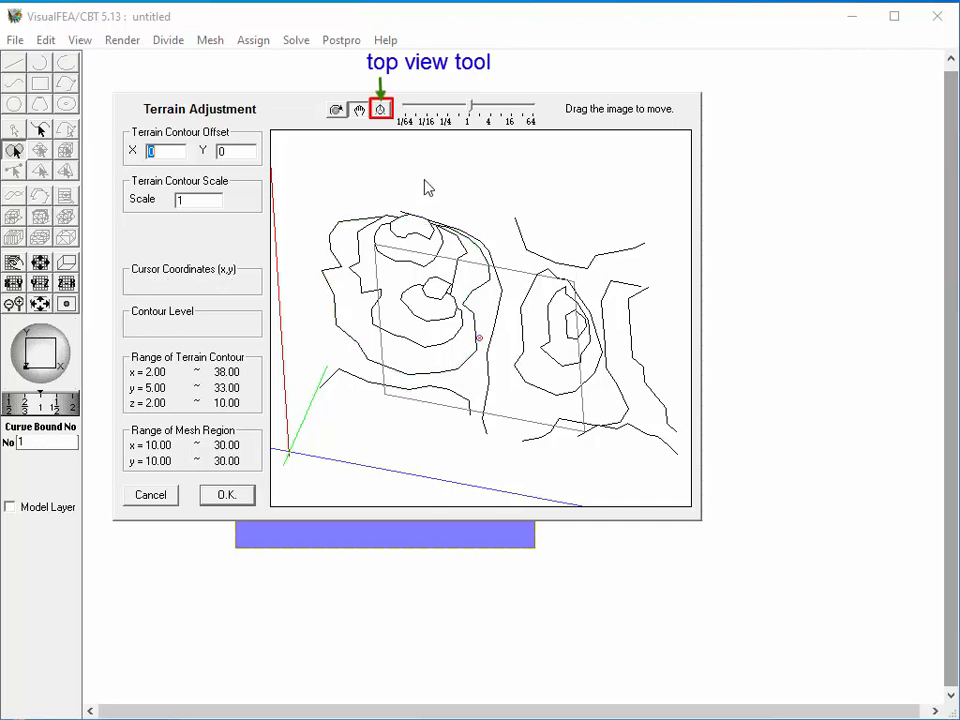
{"action": "left_click", "coordinate": [380, 110]}
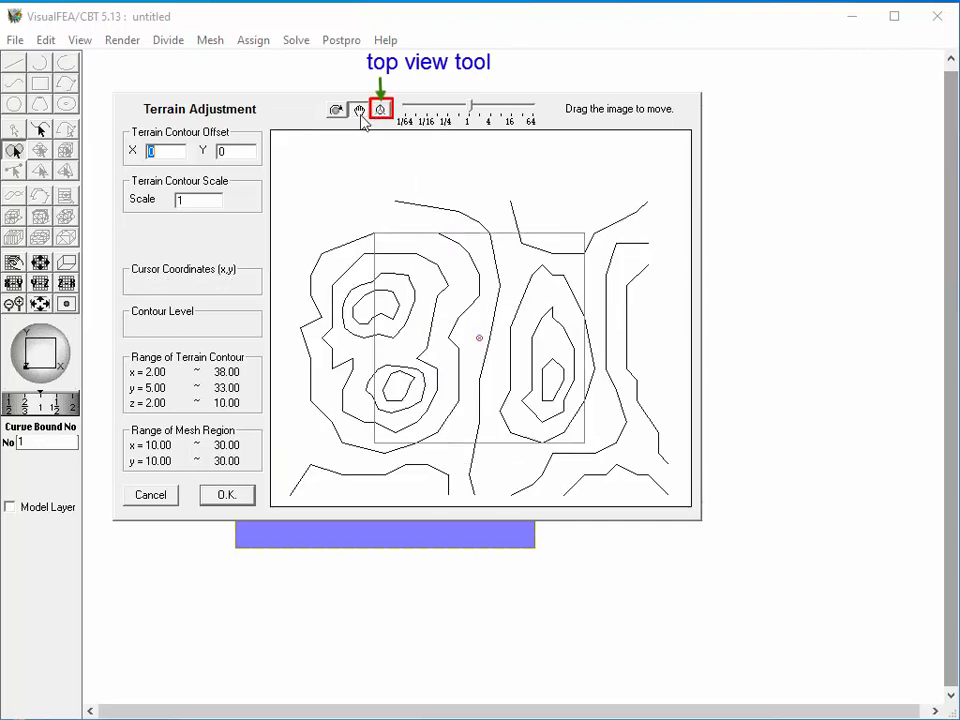
{"action": "left_click", "coordinate": [359, 110]}
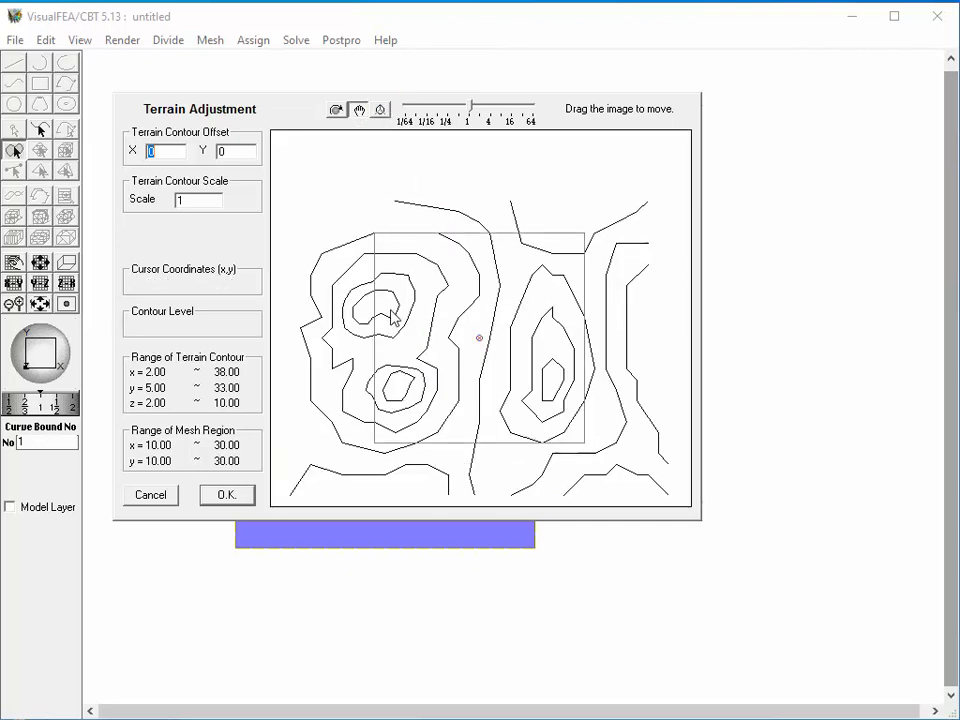
Step: Generate the Tria 3 terrain mesh over the square region with contour offsets of 0 and scale 1, and inspect it in 3D
{"action": "left_click", "coordinate": [227, 496]}
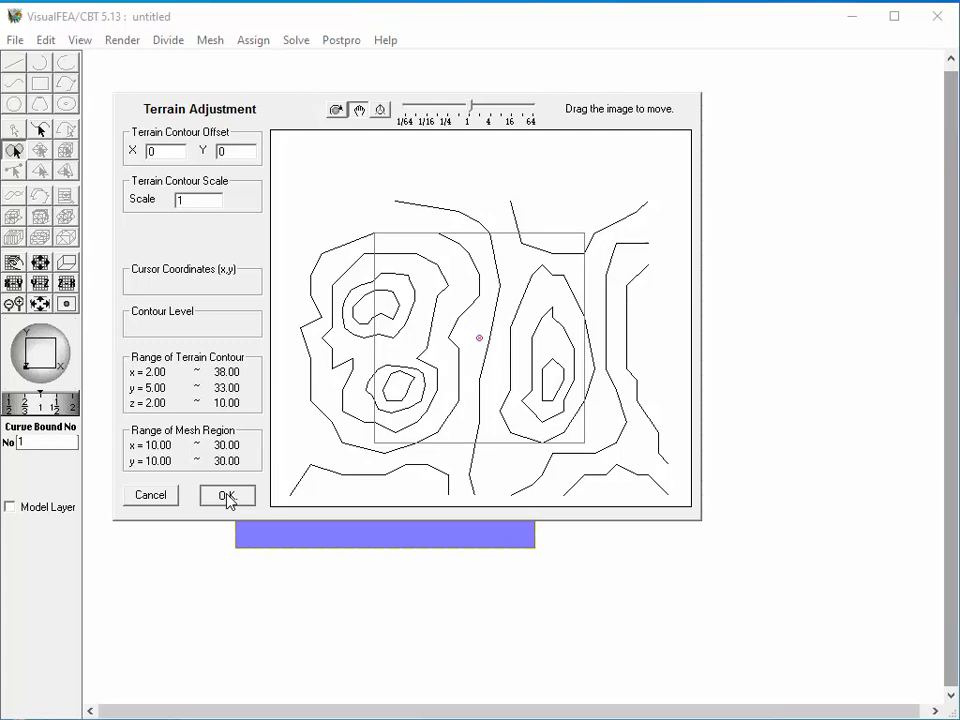
{"action": "left_click", "coordinate": [227, 496]}
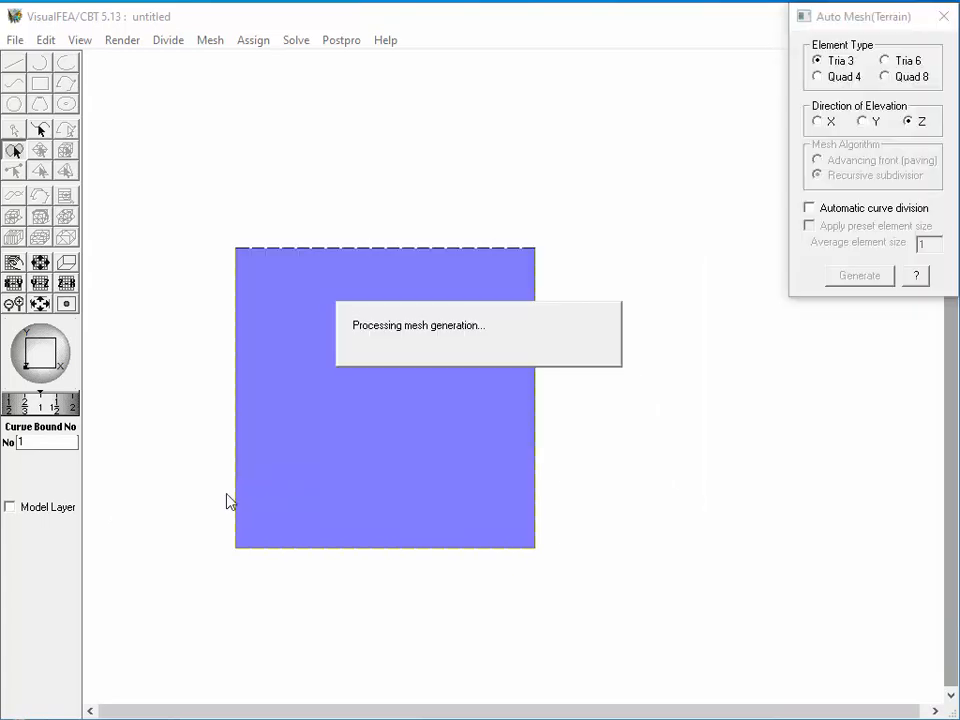
{"action": "left_click", "coordinate": [45, 363]}
{"action": "mouse_move", "coordinate": [45, 370]}
{"action": "left_mouse_down"}
{"action": "mouse_move", "coordinate": [52, 338]}
{"action": "mouse_move", "coordinate": [33, 343]}
{"action": "mouse_move", "coordinate": [52, 352]}
{"action": "left_mouse_up"}
{"action": "left_click_drag", "start_coordinate": [58, 414], "coordinate": [30, 415]}
{"action": "left_click_drag", "start_coordinate": [40, 350], "coordinate": [50, 352]}
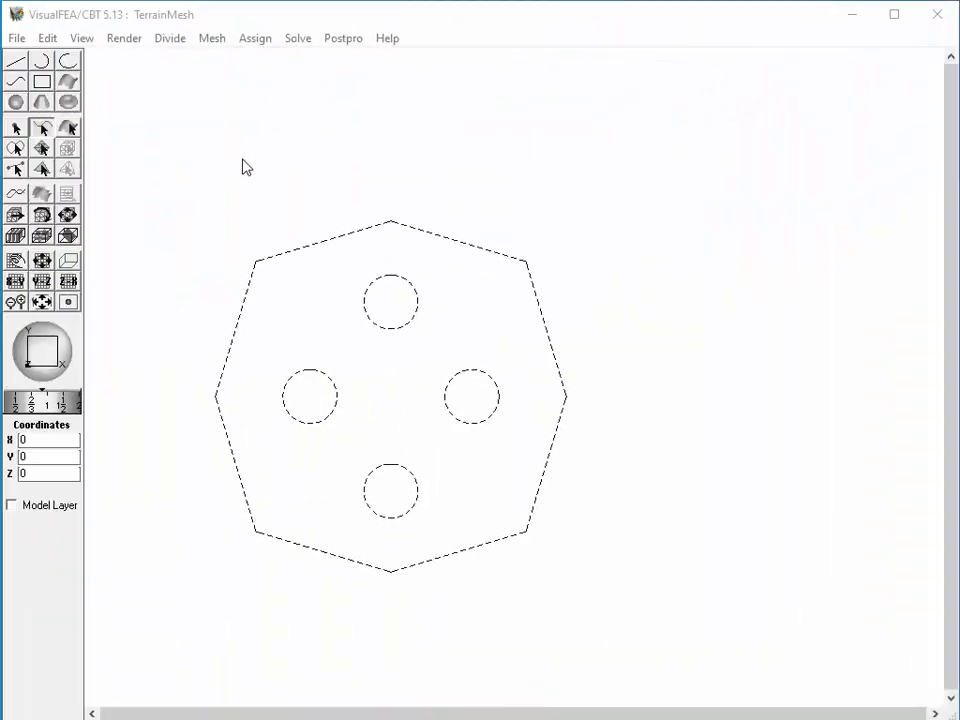
Step: Start terrain-contour meshing on the octagonal region with four circular holes and load the terrain contour data file
{"action": "left_click", "coordinate": [216, 39]}
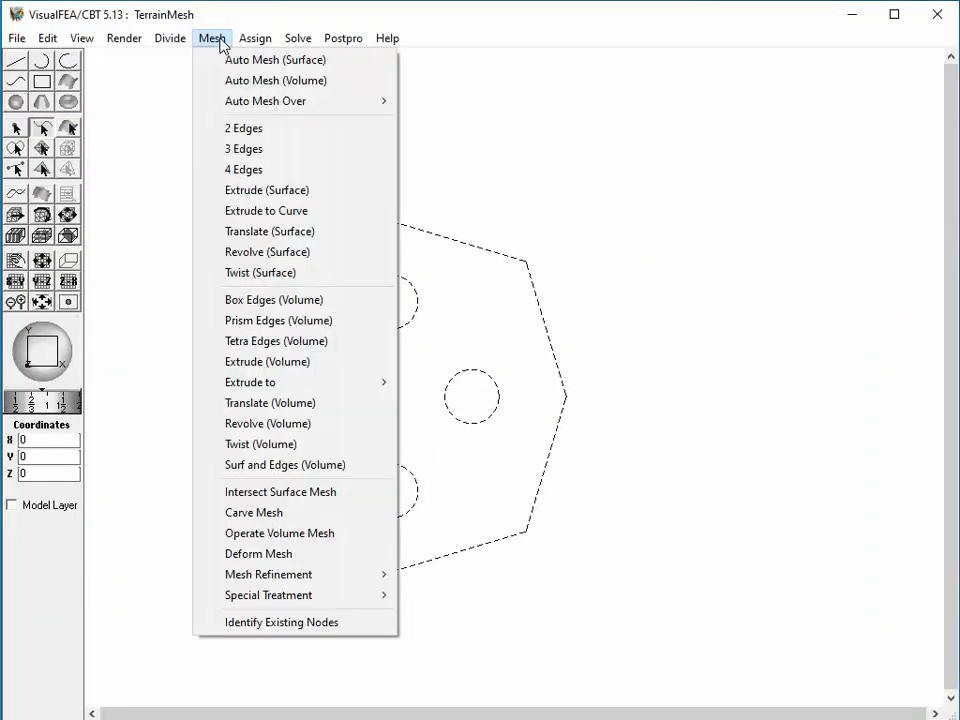
{"action": "mouse_move", "coordinate": [222, 105]}
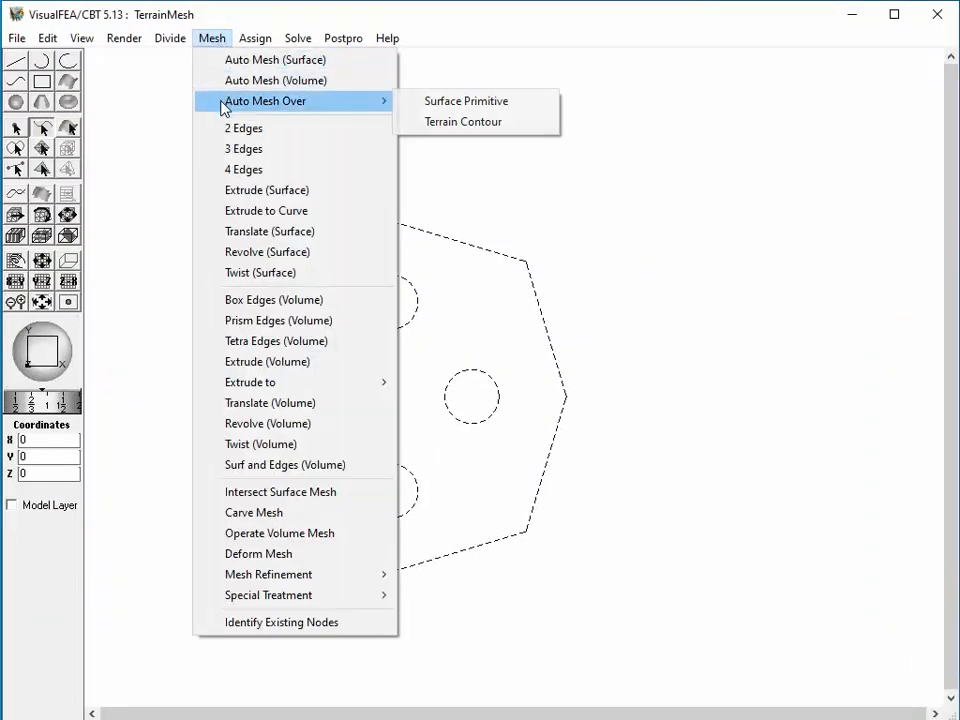
{"action": "left_click", "coordinate": [427, 122]}
{"action": "left_click", "coordinate": [469, 336]}
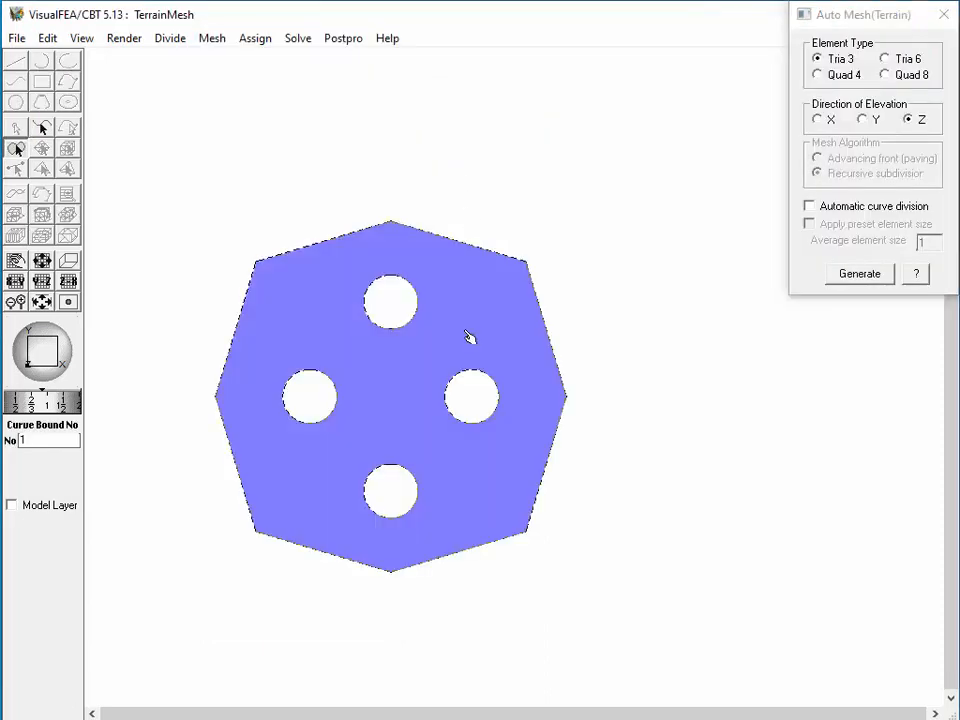
{"action": "right_click", "coordinate": [492, 344]}
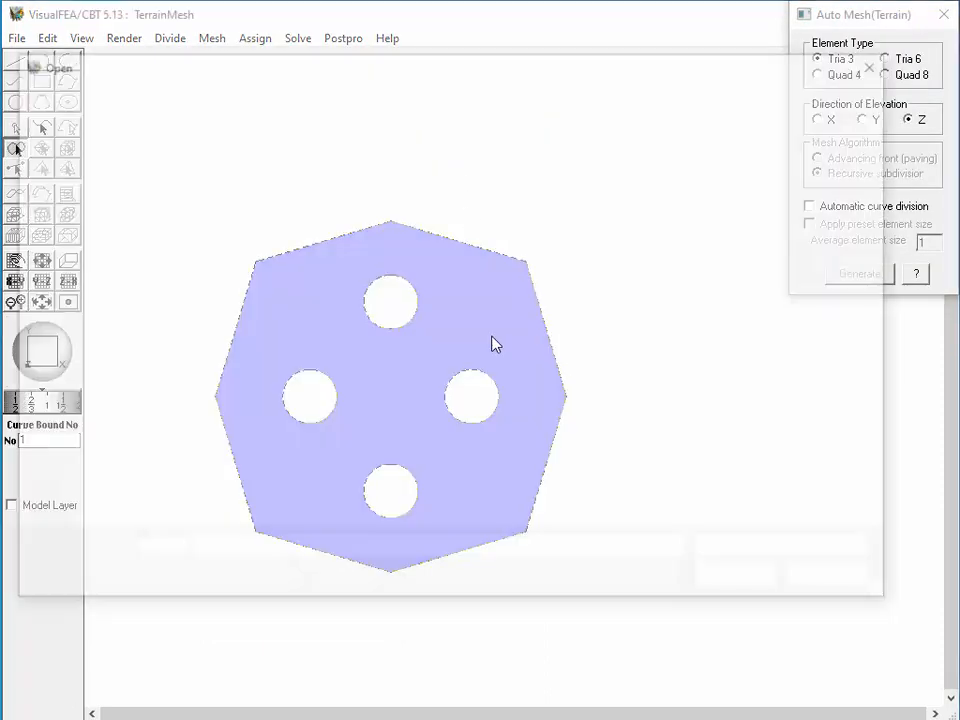
{"action": "double_click", "coordinate": [250, 186]}
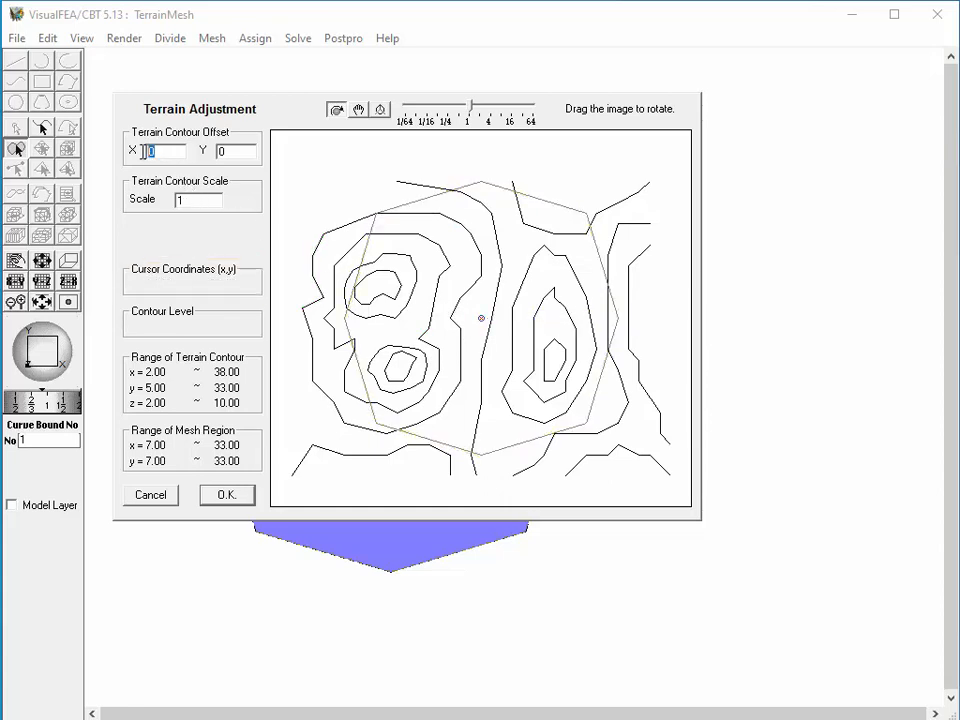
Step: Set the terrain contour offset to 5 in X and 8 in Y
{"action": "type", "text": "5"}
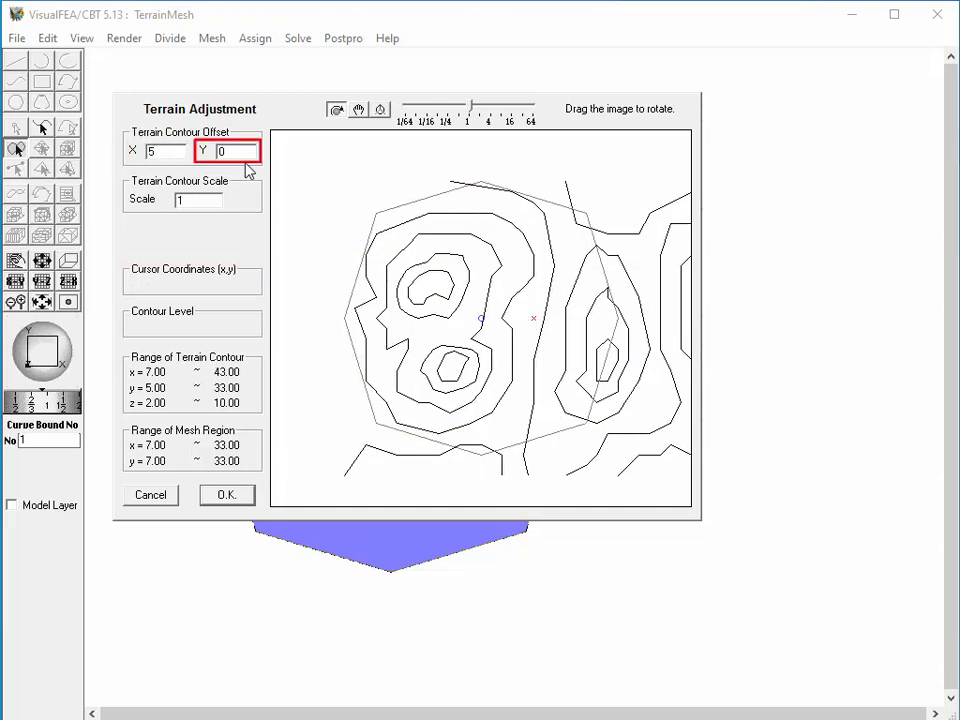
{"action": "left_click", "coordinate": [246, 152]}
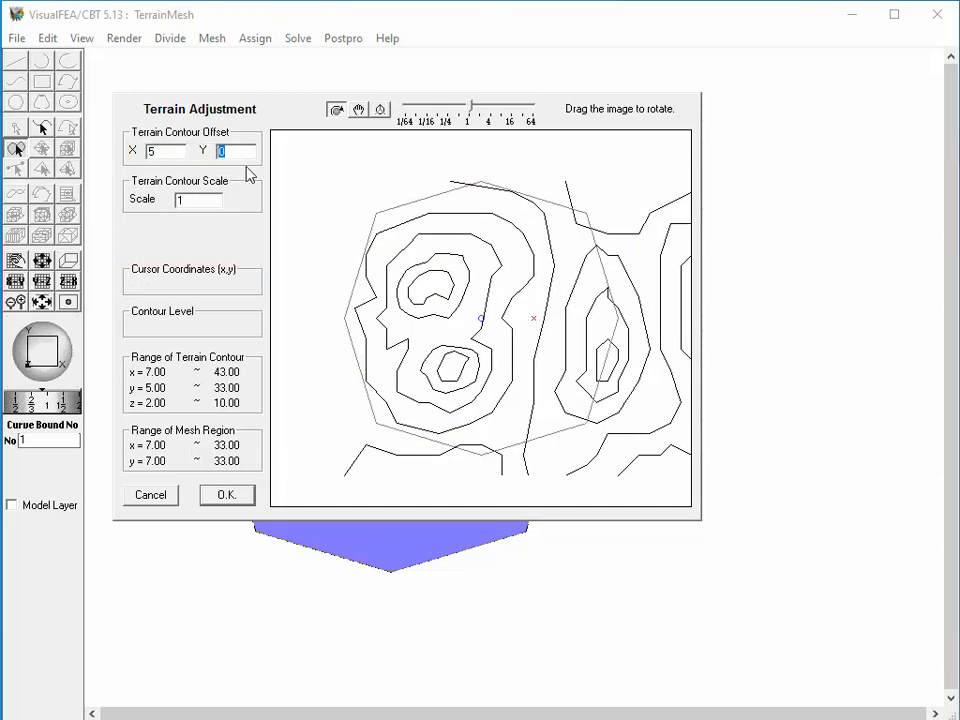
{"action": "type", "text": "8"}
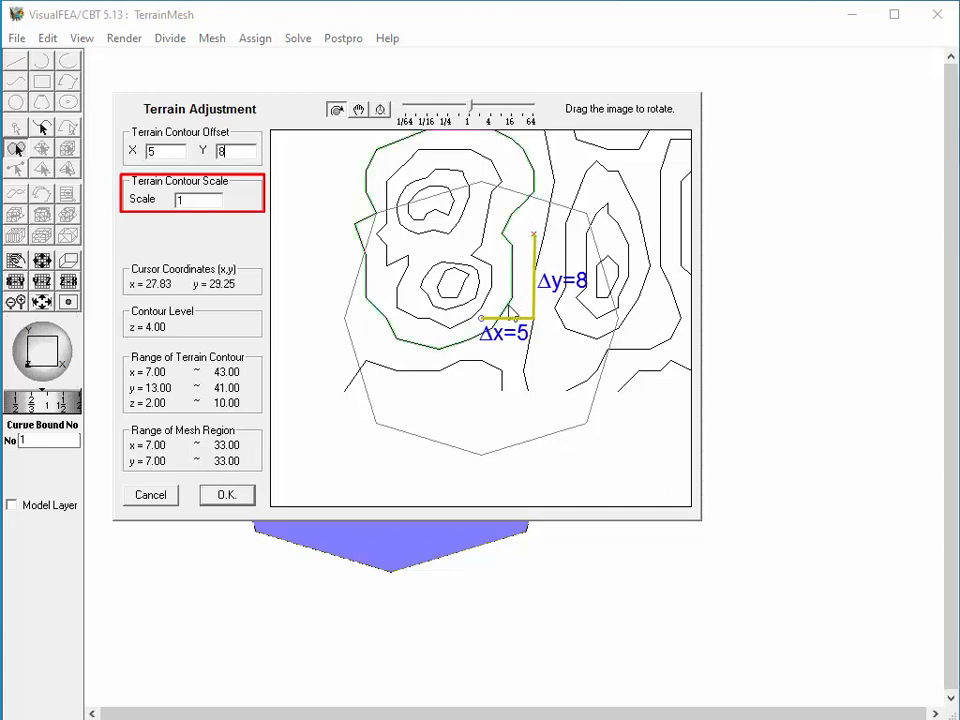
Step: Set the terrain contour scale to 2
{"action": "double_click", "coordinate": [188, 199]}
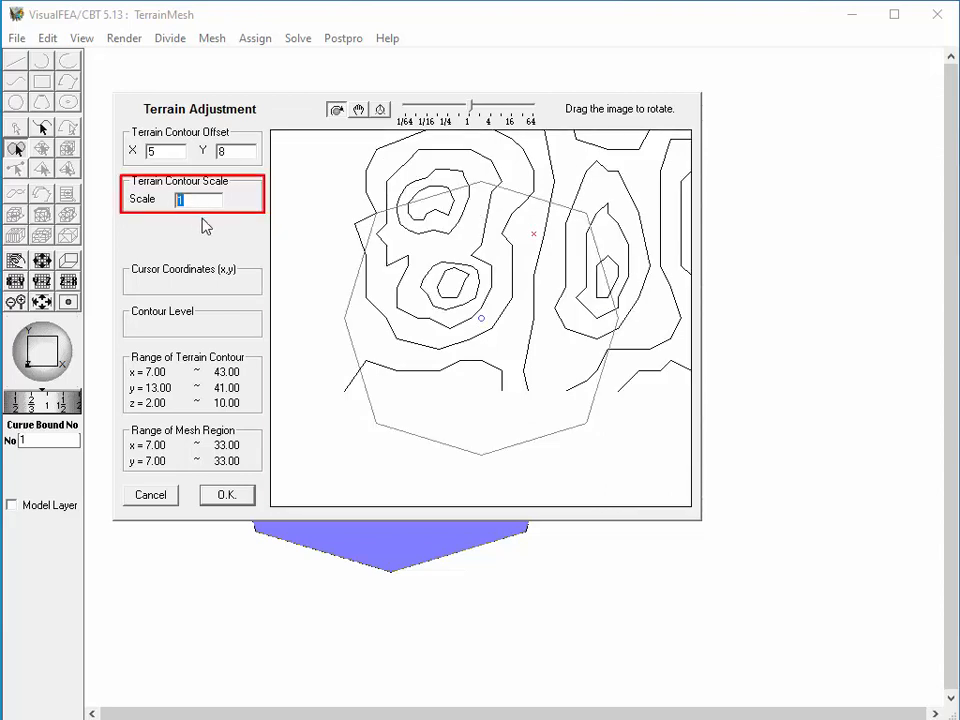
{"action": "type", "text": "2"}
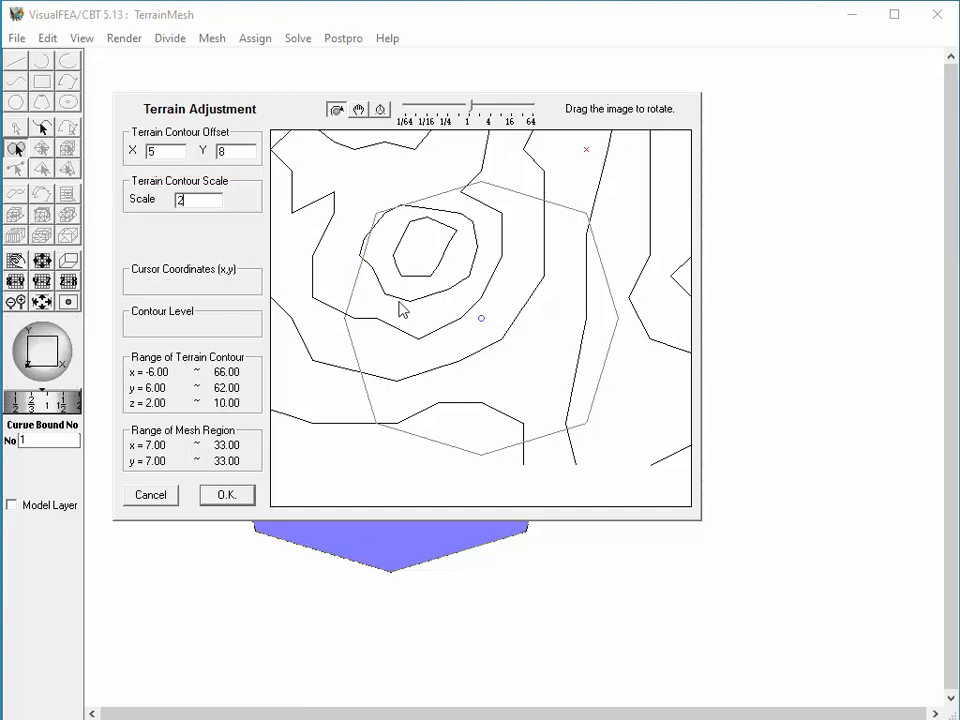
{"action": "mouse_move", "coordinate": [482, 318]}
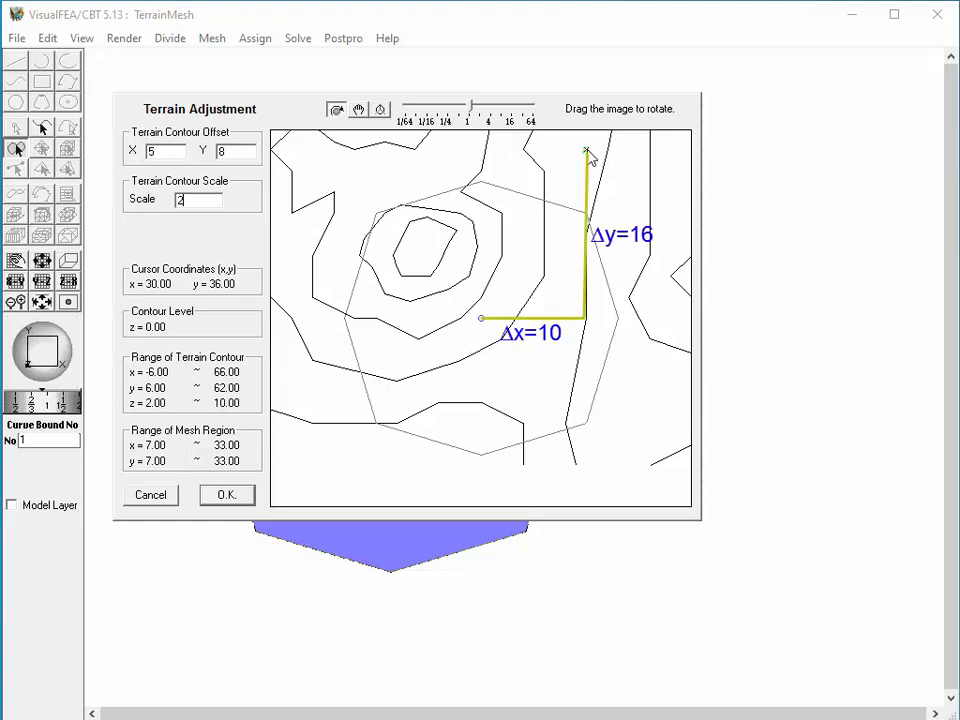
Step: Set the terrain contour scale to 1.2, generate the terrain mesh over the octagonal region, and inspect it in 3D
{"action": "double_click", "coordinate": [182, 200]}
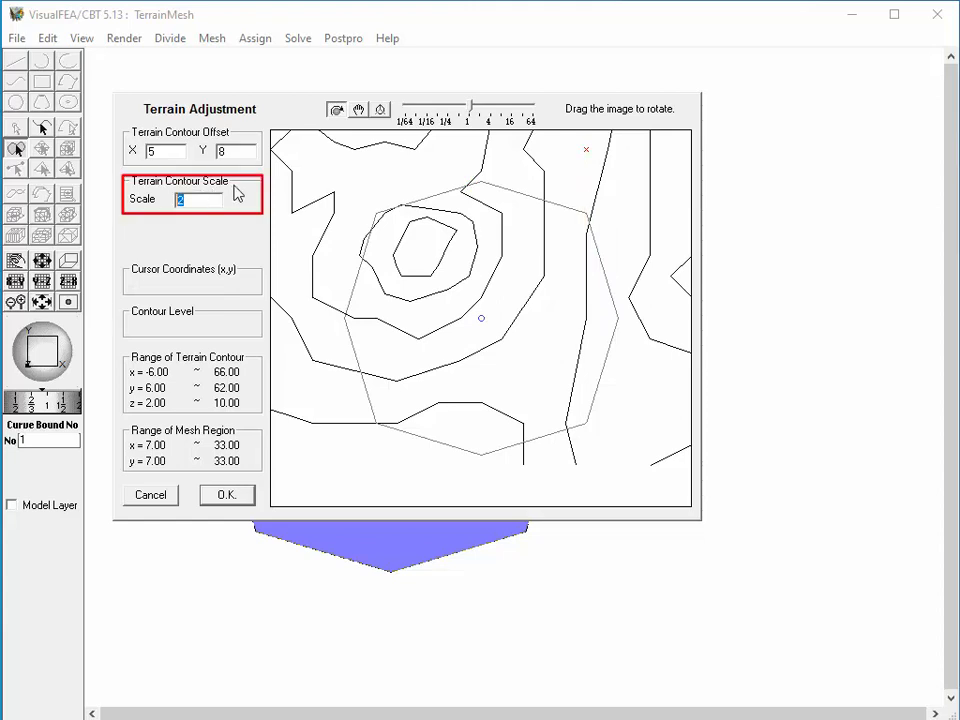
{"action": "type", "text": "1.2"}
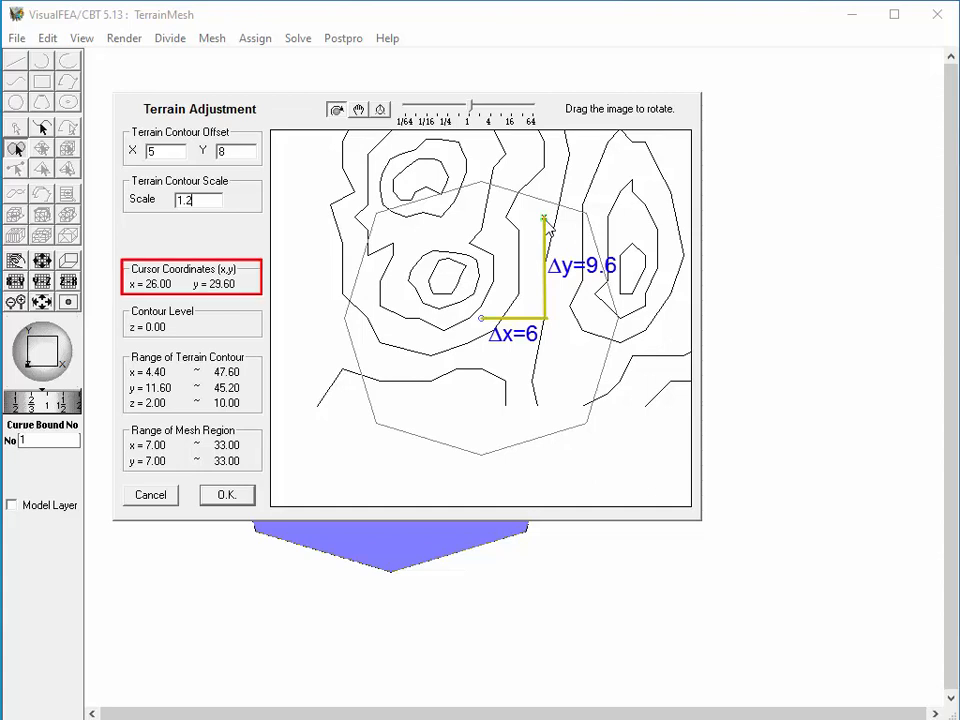
{"action": "left_click", "coordinate": [228, 495]}
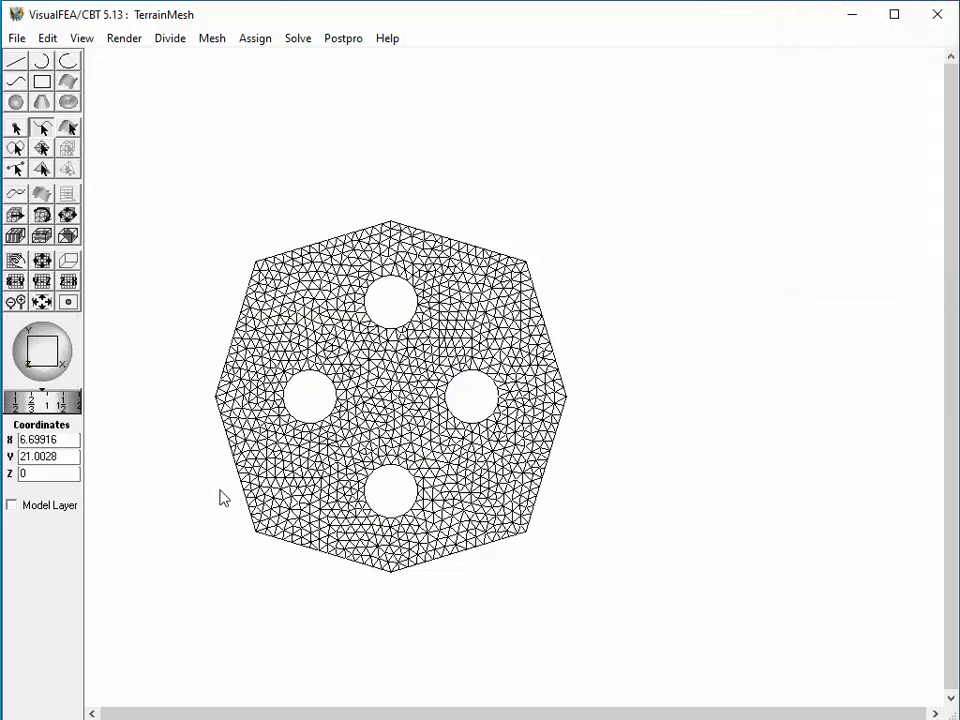
{"action": "mouse_move", "coordinate": [46, 357]}
{"action": "left_mouse_down"}
{"action": "mouse_move", "coordinate": [52, 364]}
{"action": "mouse_move", "coordinate": [47, 354]}
{"action": "left_mouse_up"}
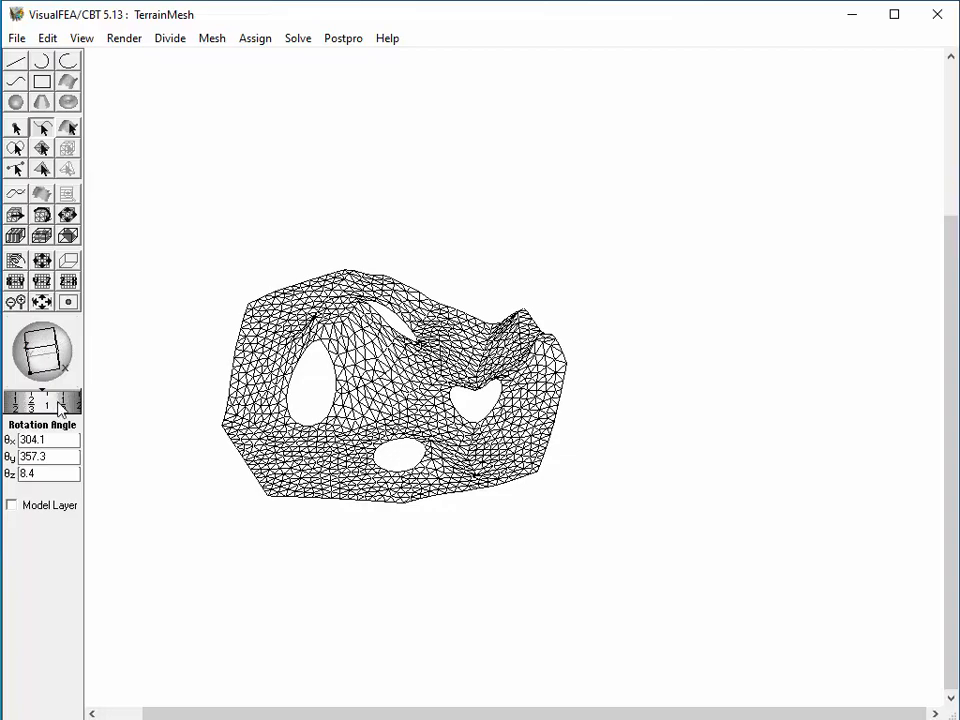
{"action": "left_click_drag", "start_coordinate": [60, 407], "coordinate": [73, 405]}
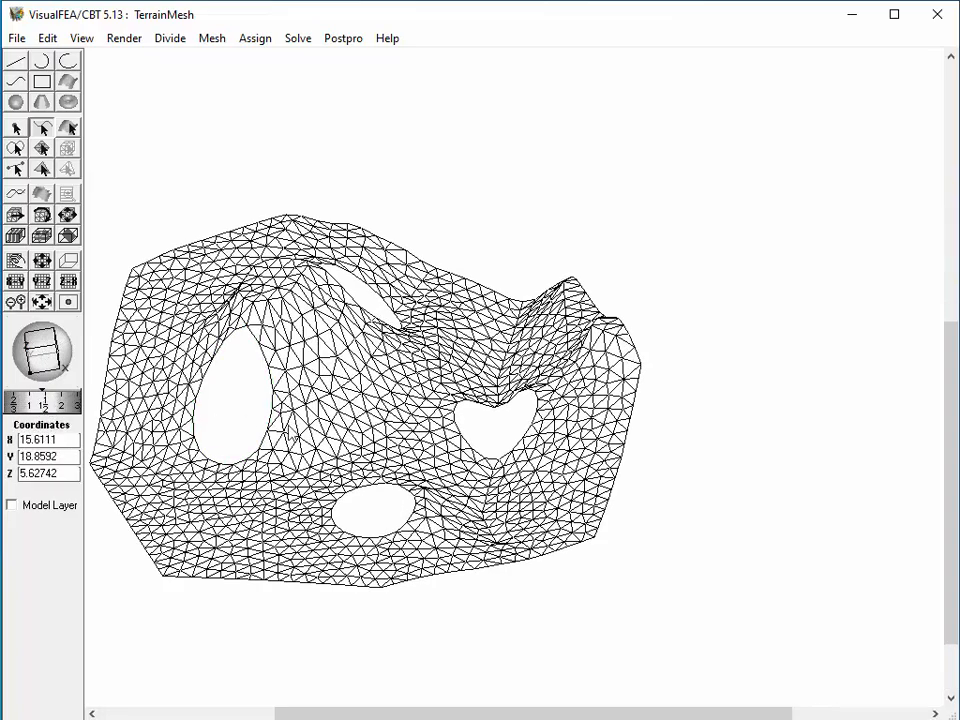
{"action": "left_click_drag", "start_coordinate": [212, 314], "coordinate": [251, 294]}
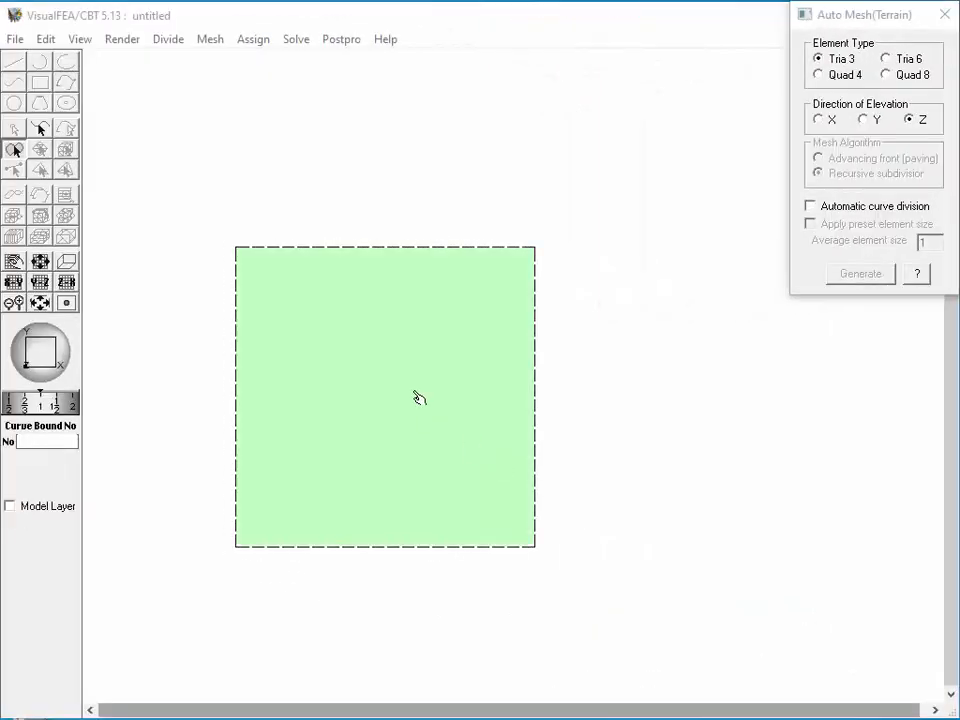
Step: Select the square region for terrain meshing and open the help on the meshing procedure and terrain data format
{"action": "left_click", "coordinate": [419, 397]}
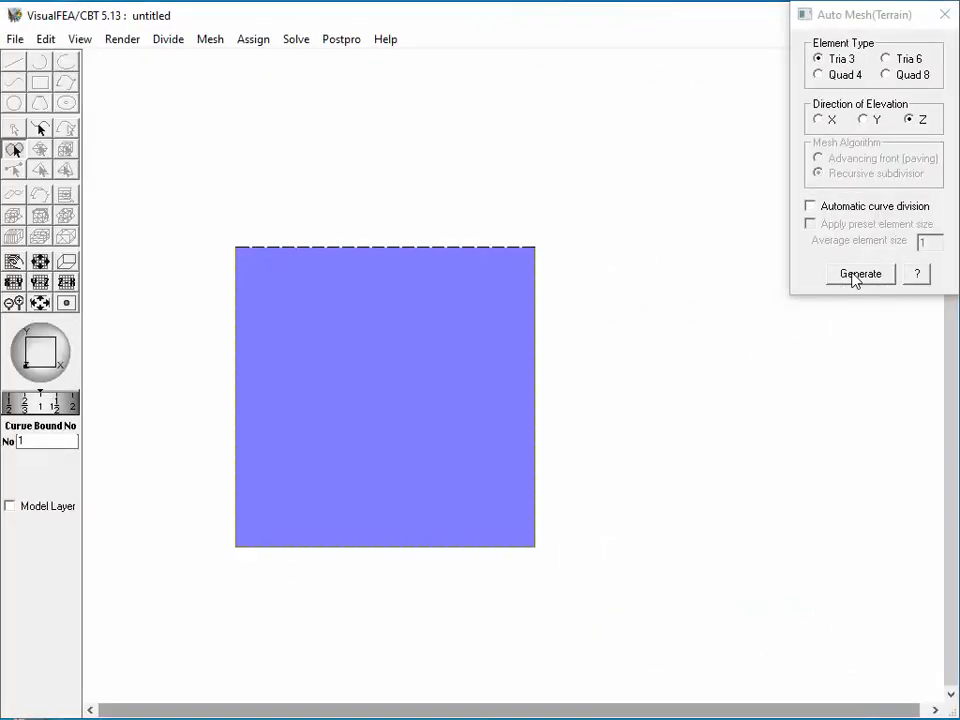
{"action": "left_click", "coordinate": [918, 276]}
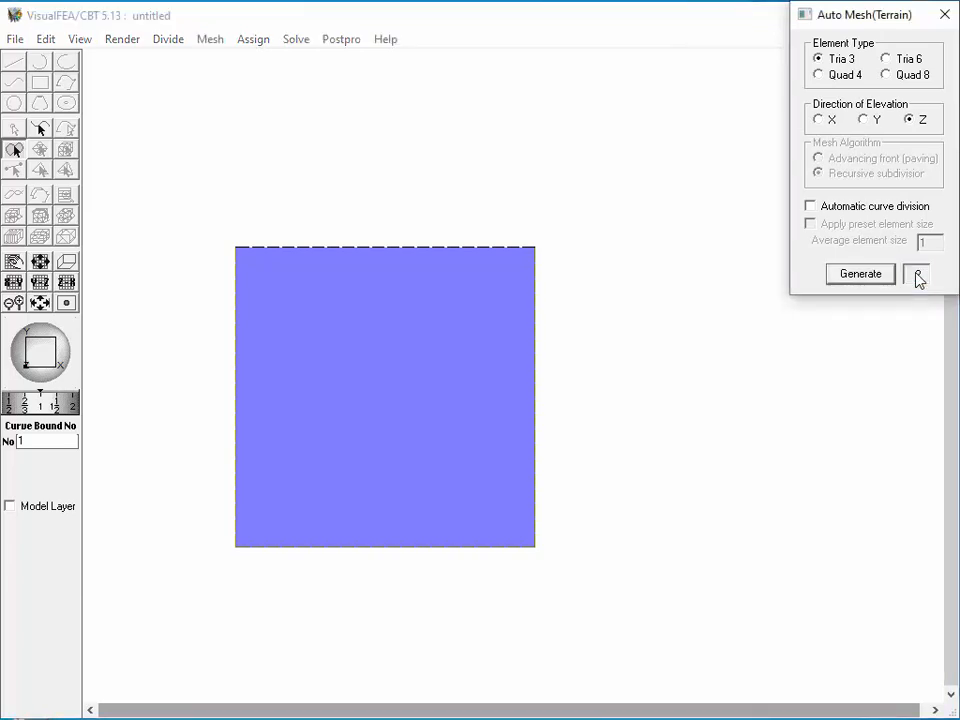
{"action": "left_click", "coordinate": [918, 276]}
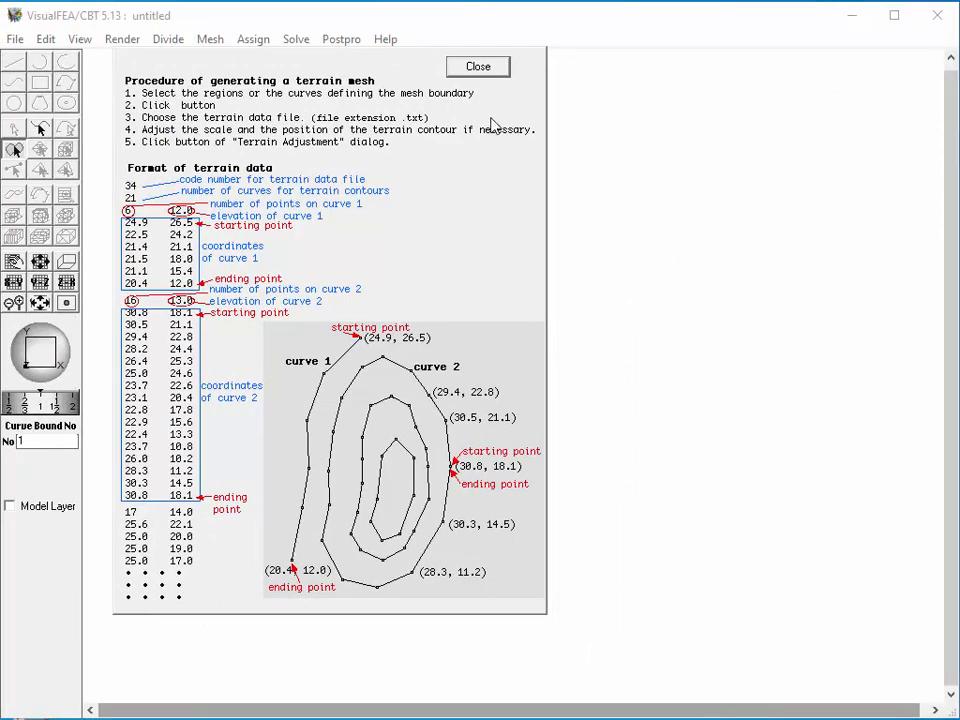
Step: Close the terrain meshing help and load the TerrainContour text file for generating the terrain mesh over the square region
{"action": "left_click", "coordinate": [481, 70]}
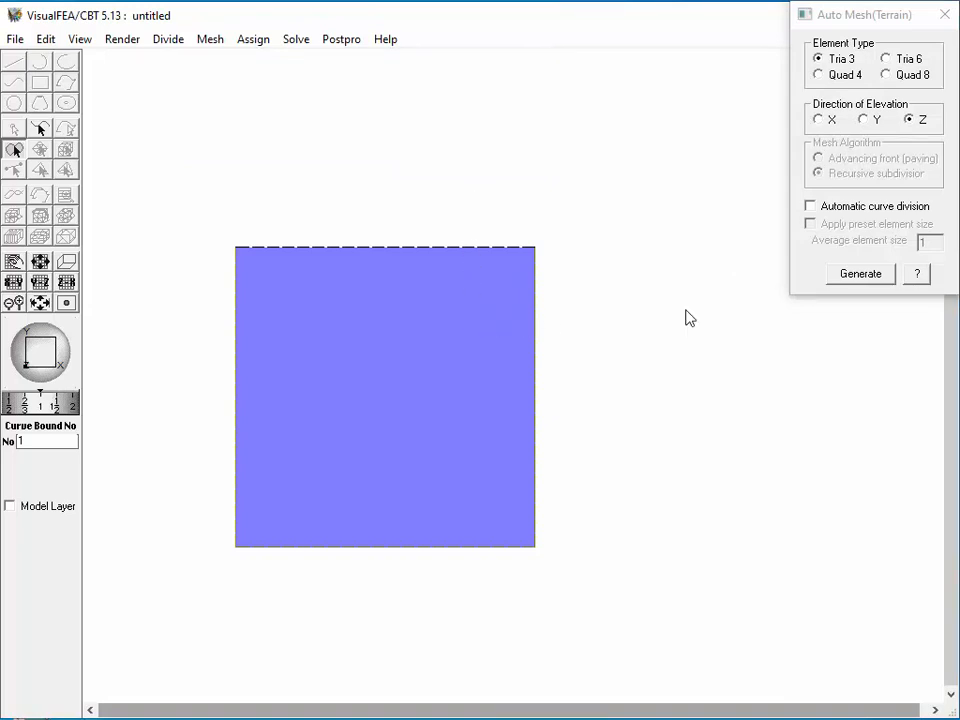
{"action": "left_click", "coordinate": [862, 274]}
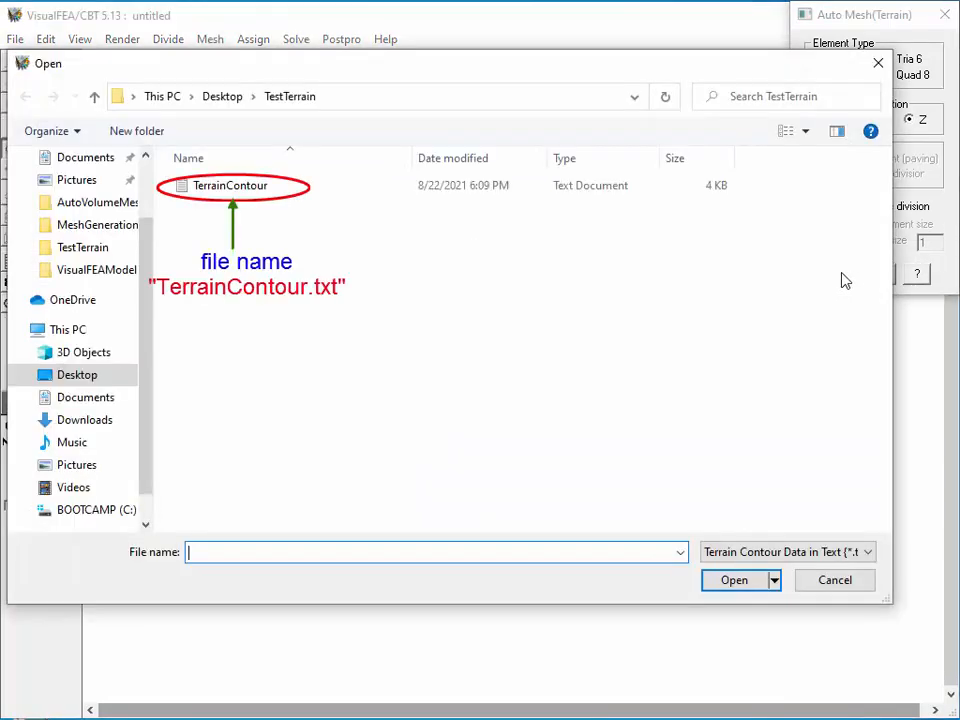
{"action": "left_click", "coordinate": [266, 187]}
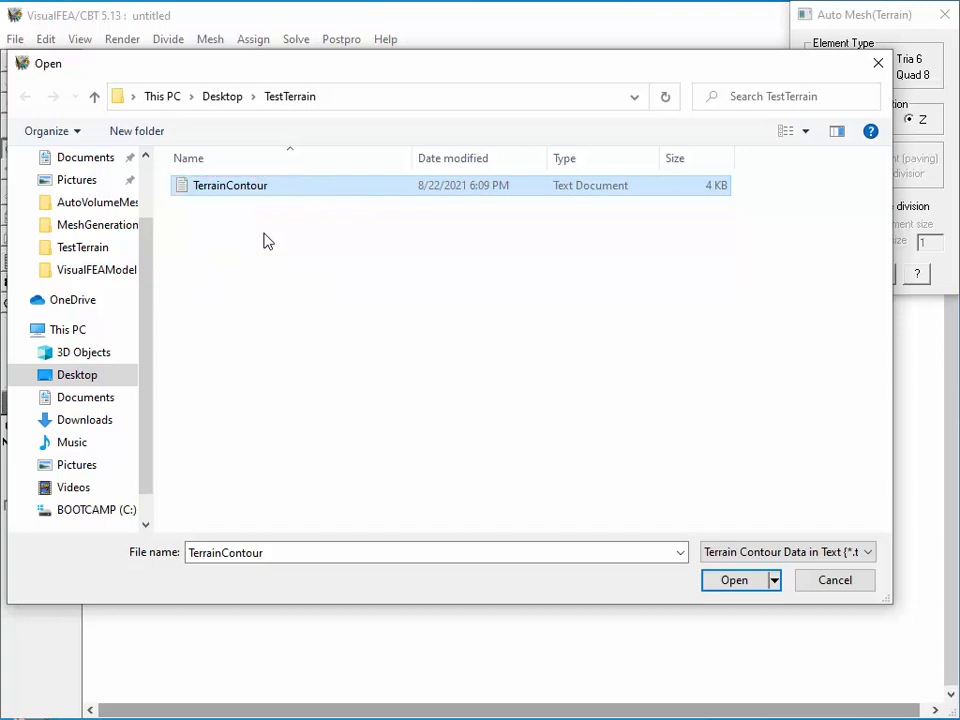
{"action": "left_click", "coordinate": [733, 580]}
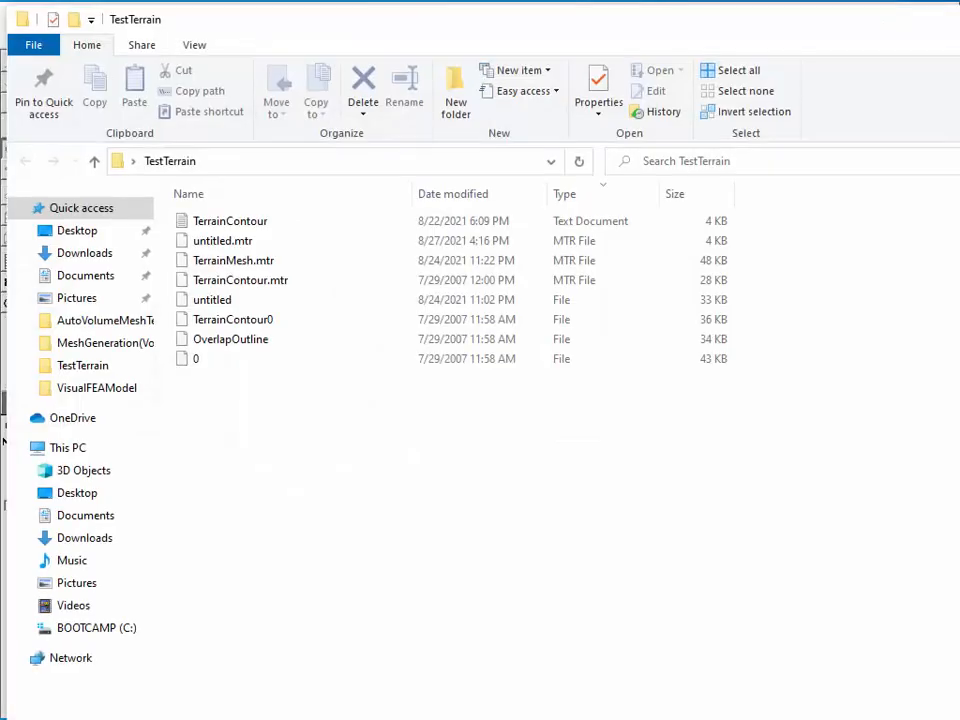
Step: Open the TerrainContour text file from the TestTerrain folder in Notepad and compare the first curve's 11 coordinate rows with its contour in the terrain preview
{"action": "double_click", "coordinate": [262, 224]}
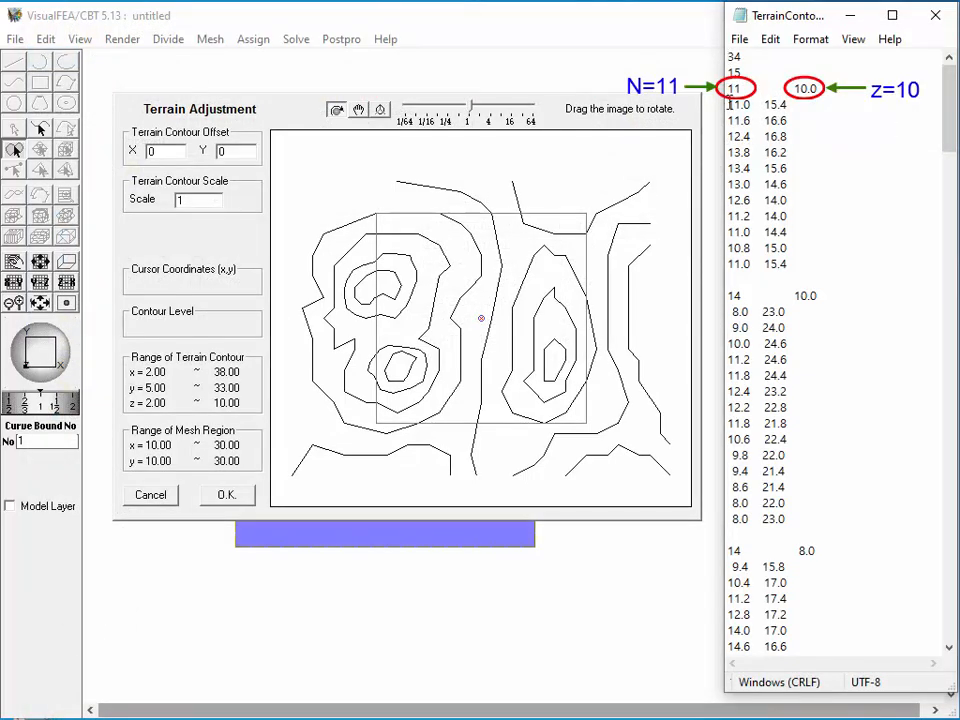
{"action": "left_click_drag", "start_coordinate": [726, 106], "coordinate": [718, 271]}
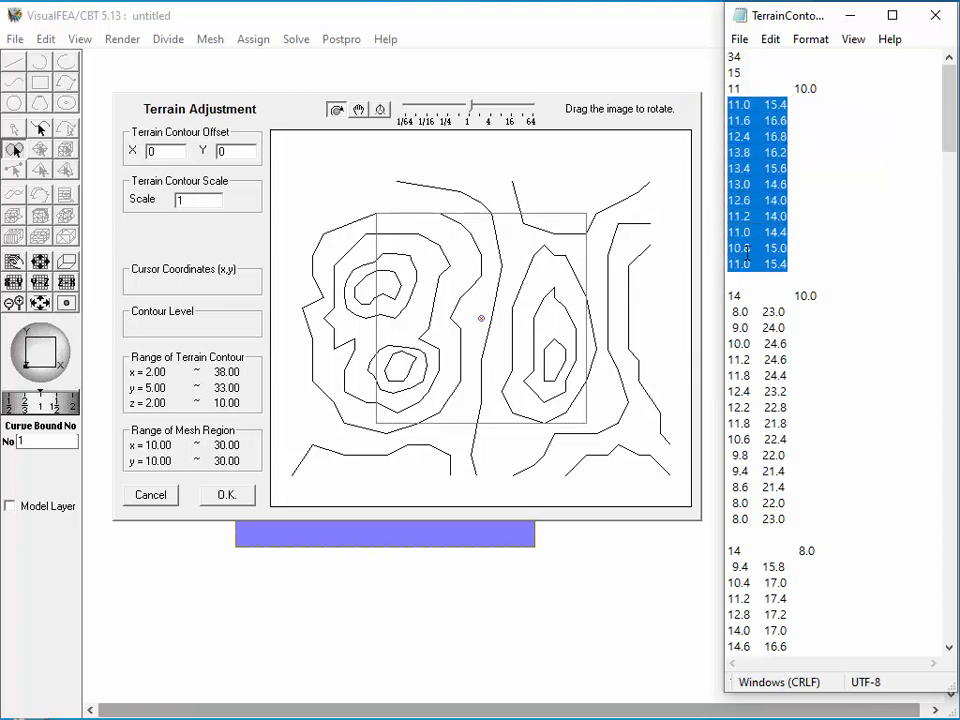
{"action": "left_click", "coordinate": [395, 362]}
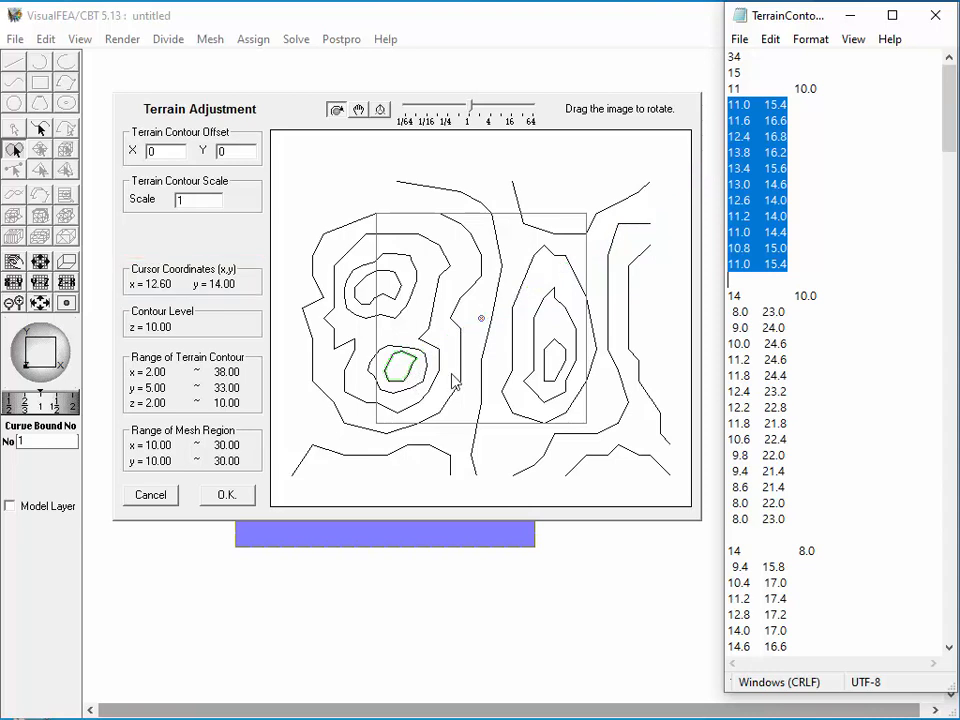
Step: Highlight the coordinates of the nine-point curve at elevation 4.0 in the text file and compare them with its contour's points in the terrain preview
{"action": "left_click_drag", "start_coordinate": [950, 148], "coordinate": [910, 527]}
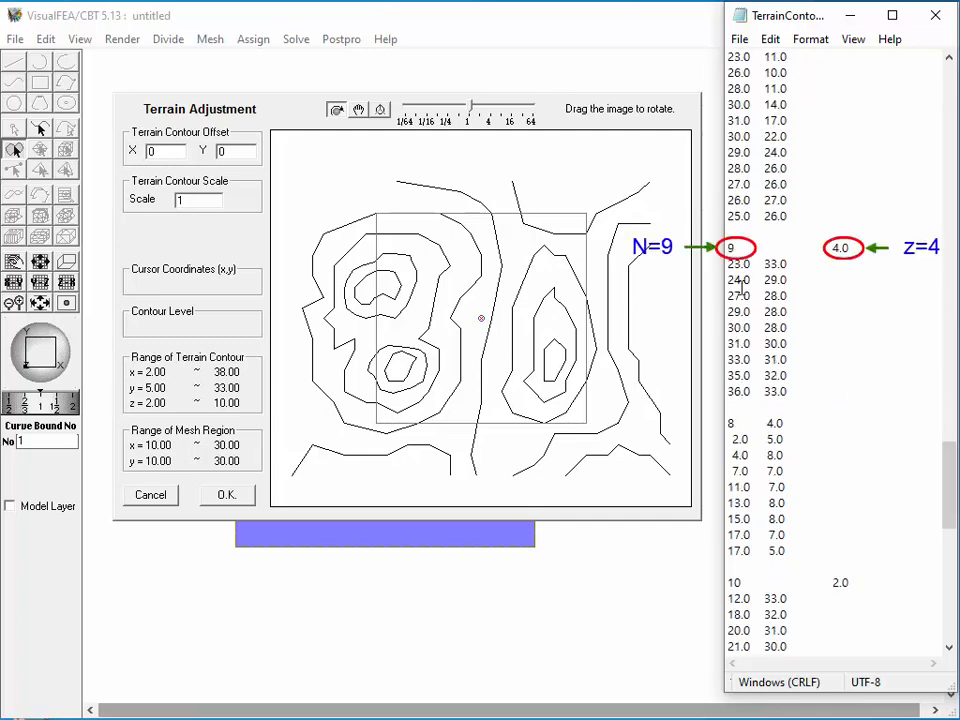
{"action": "left_click_drag", "start_coordinate": [728, 263], "coordinate": [791, 390]}
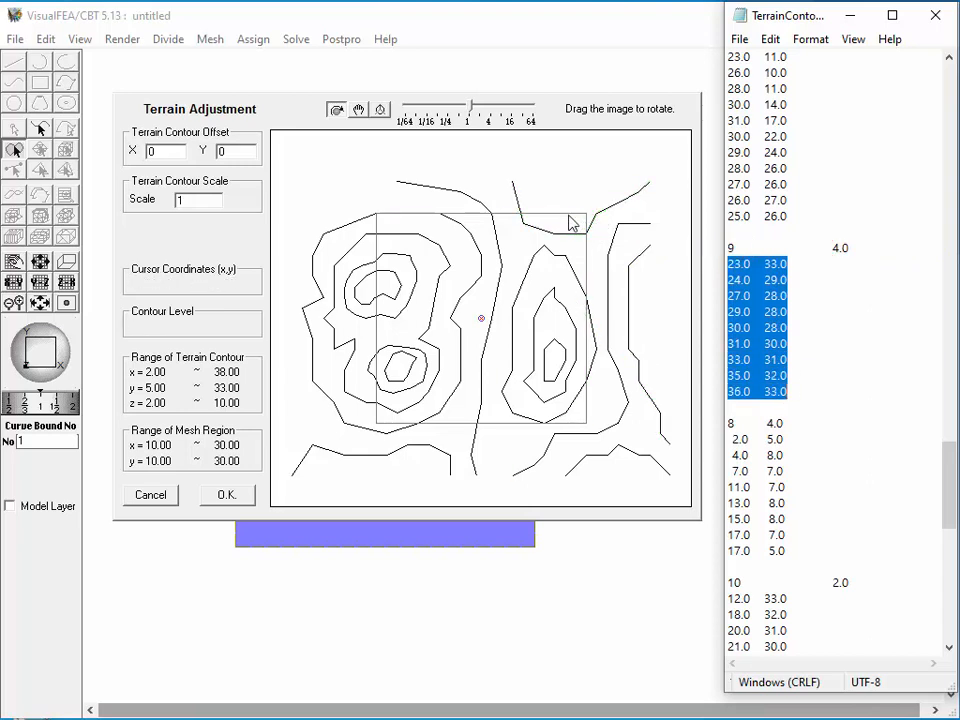
{"action": "mouse_move", "coordinate": [513, 181]}
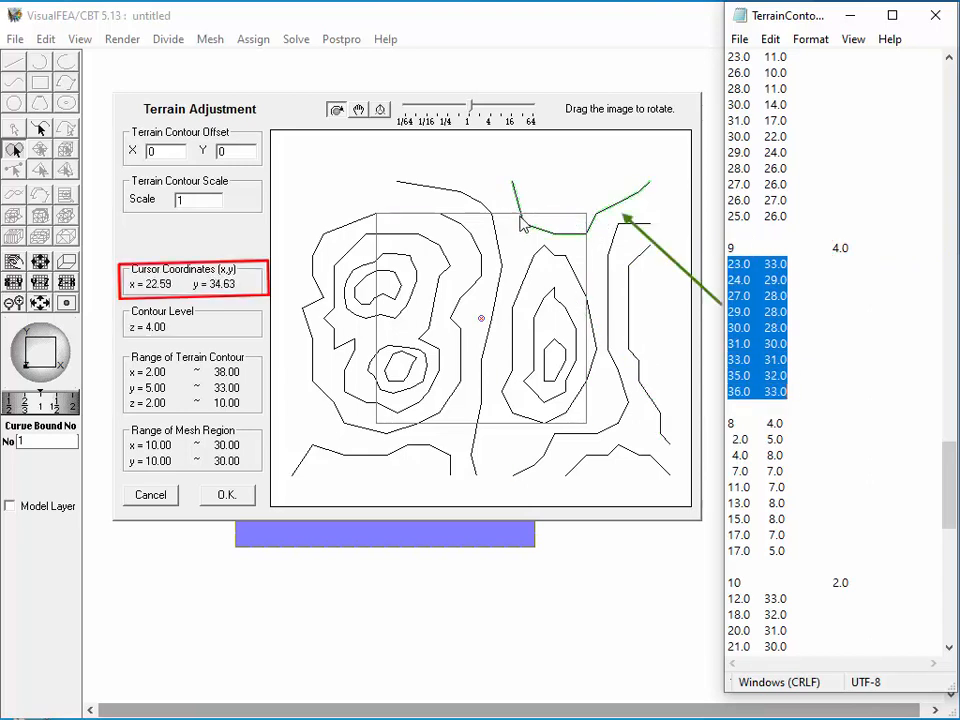
{"action": "mouse_move", "coordinate": [554, 238]}
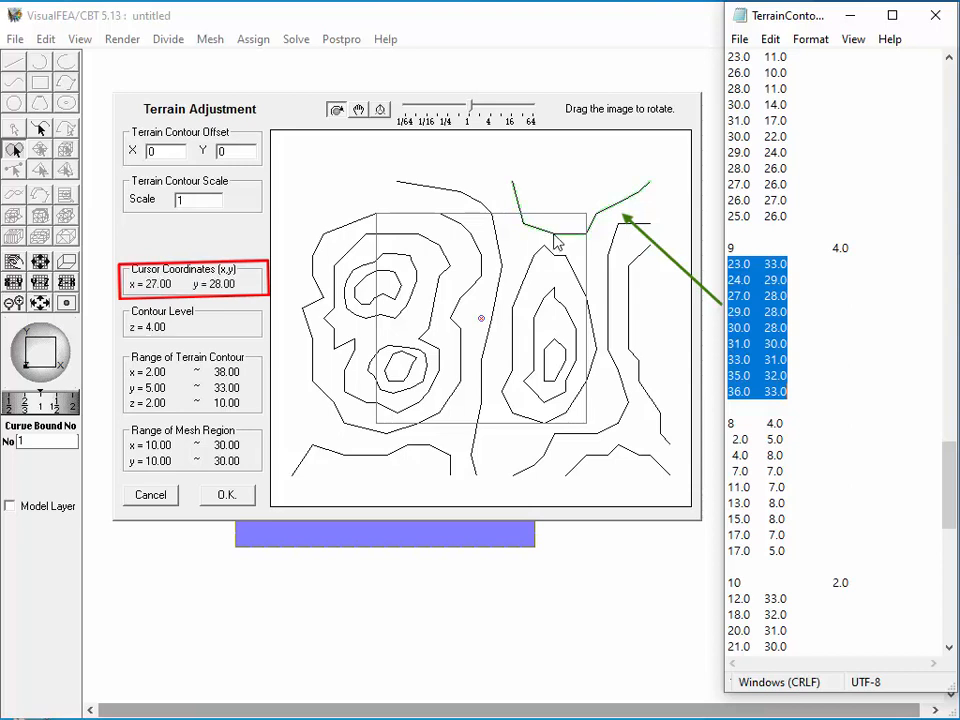